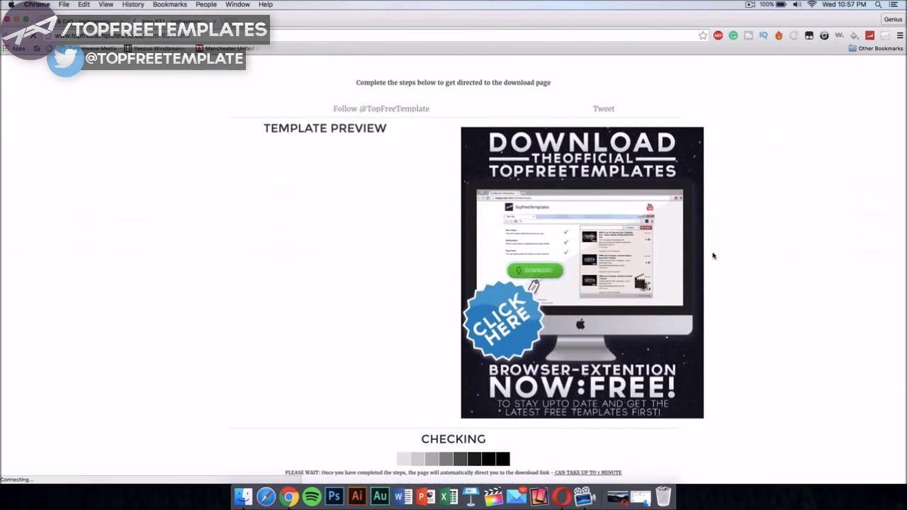
pyautogui.scroll(-1, 734, 303)
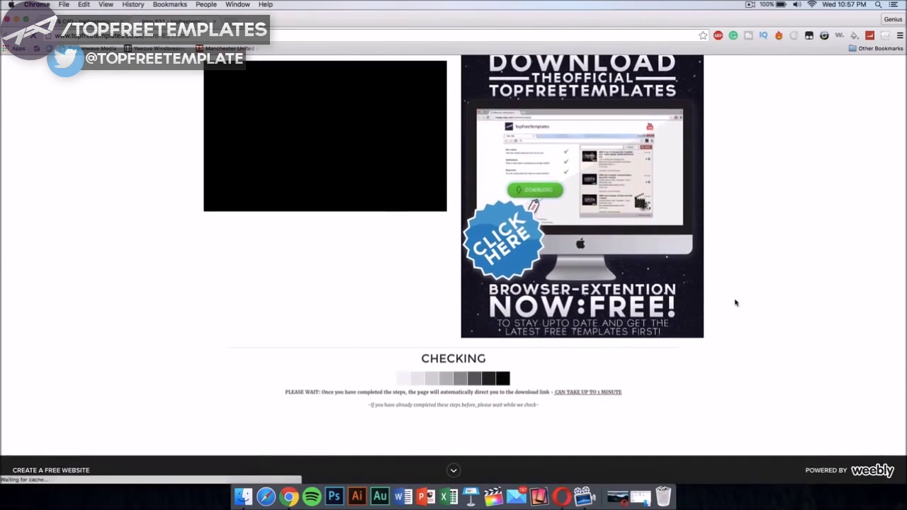
# Scroll the TopFreeTemplates download page down to the CHECKING section and back up
pyautogui.scroll(1, 735, 303)
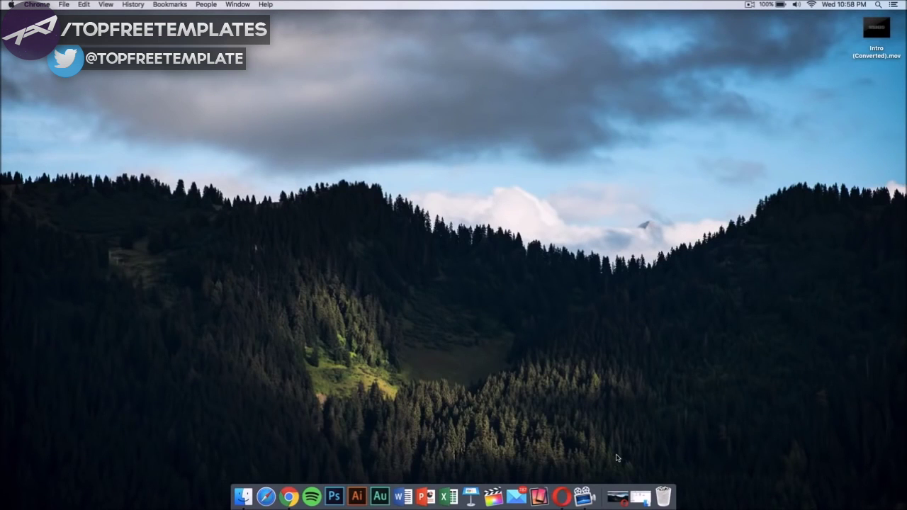
# In Opera, close the Unsplash tab and start the After Effects CC free trial
pyautogui.click(561, 496)
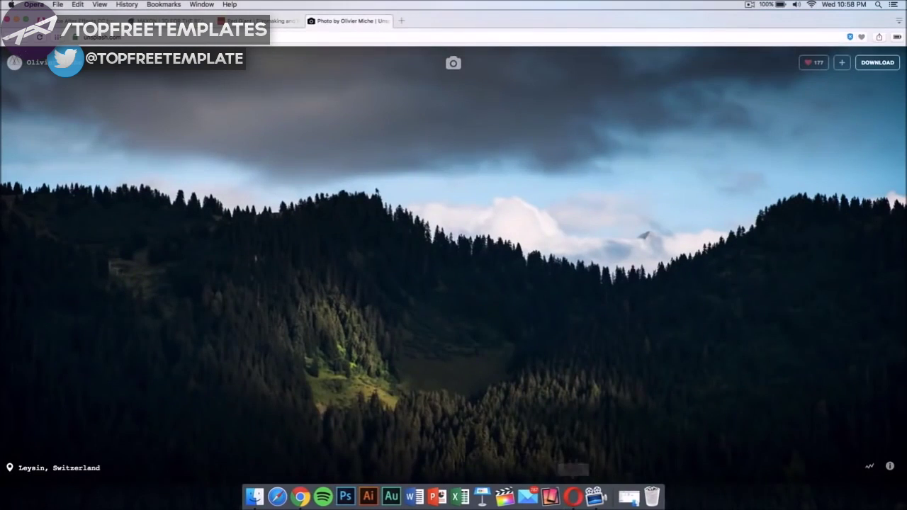
pyautogui.click(312, 21)
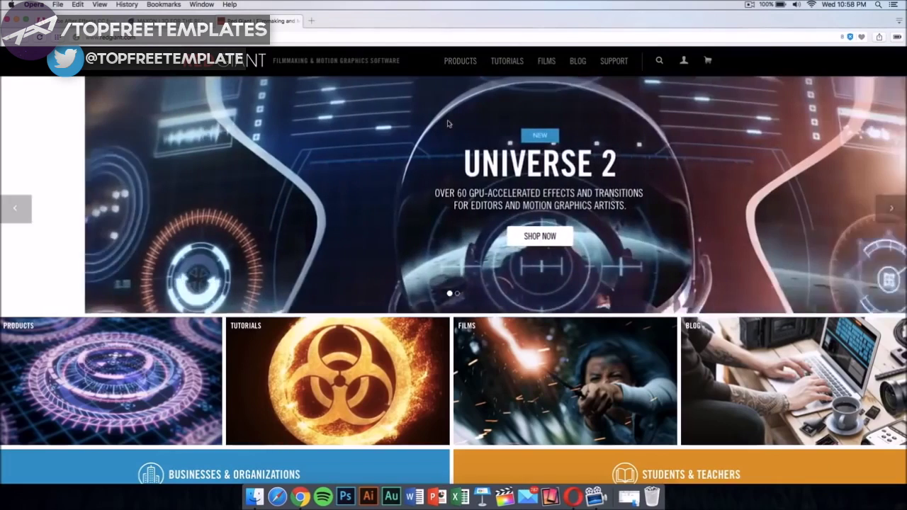
pyautogui.click(77, 21)
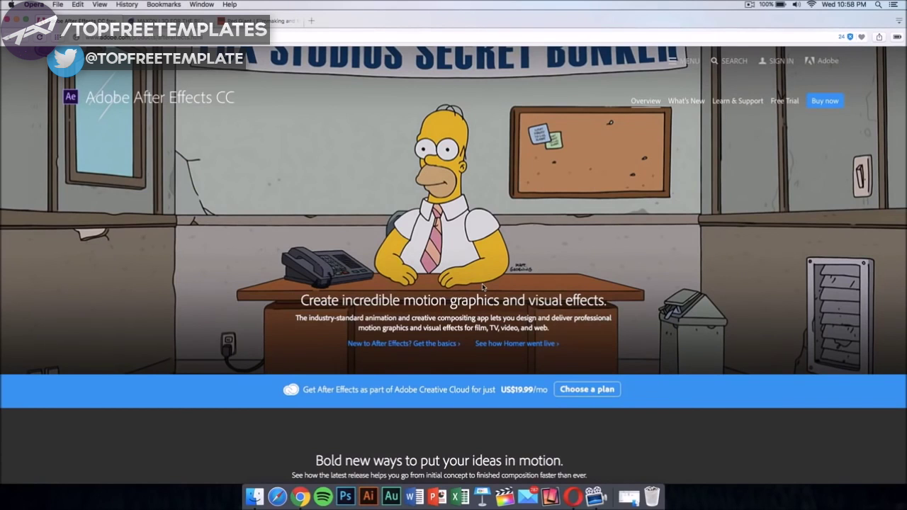
pyautogui.scroll(-10, 496, 286)
pyautogui.scroll(10, 510, 286)
pyautogui.click(782, 100)
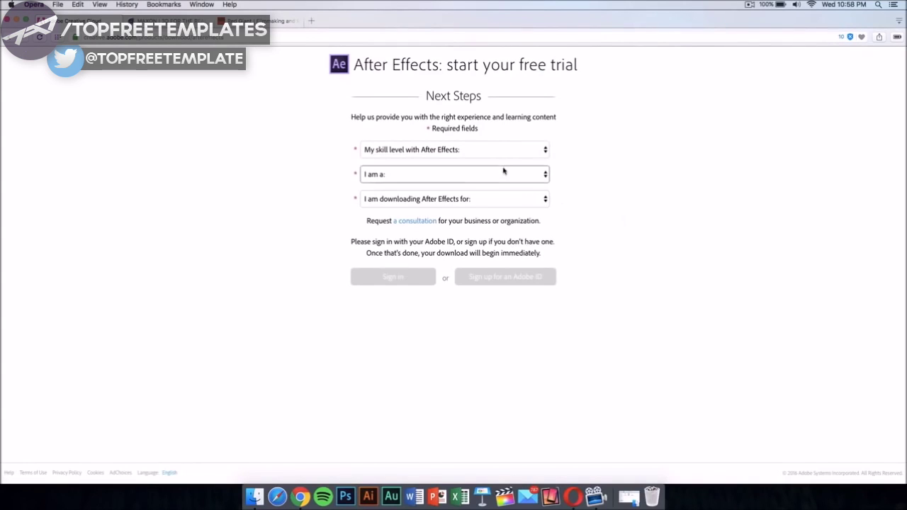
# Answer Experienced, Web or Mobile Designer/Developer and My organization's use, then close the Adobe ID sign-up
pyautogui.click(483, 147)
pyautogui.click(481, 170)
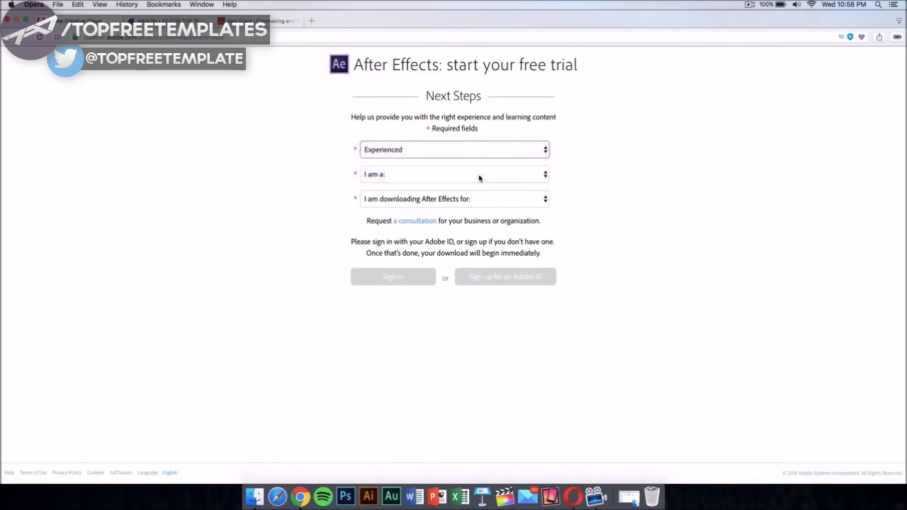
pyautogui.click(479, 174)
pyautogui.click(472, 207)
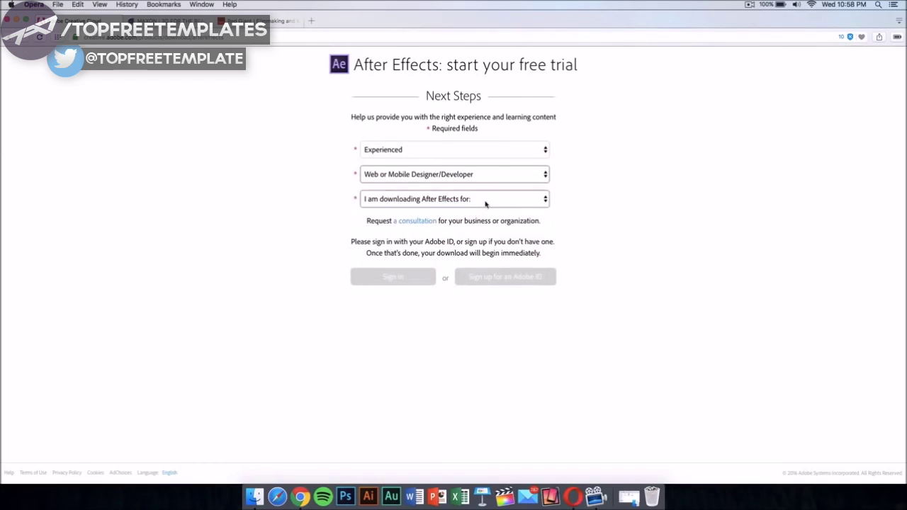
pyautogui.click(485, 200)
pyautogui.click(472, 241)
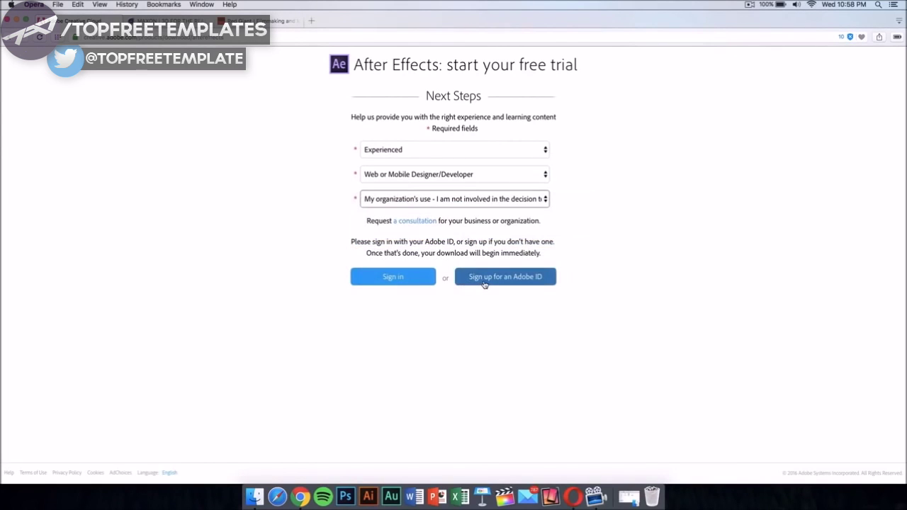
pyautogui.click(485, 283)
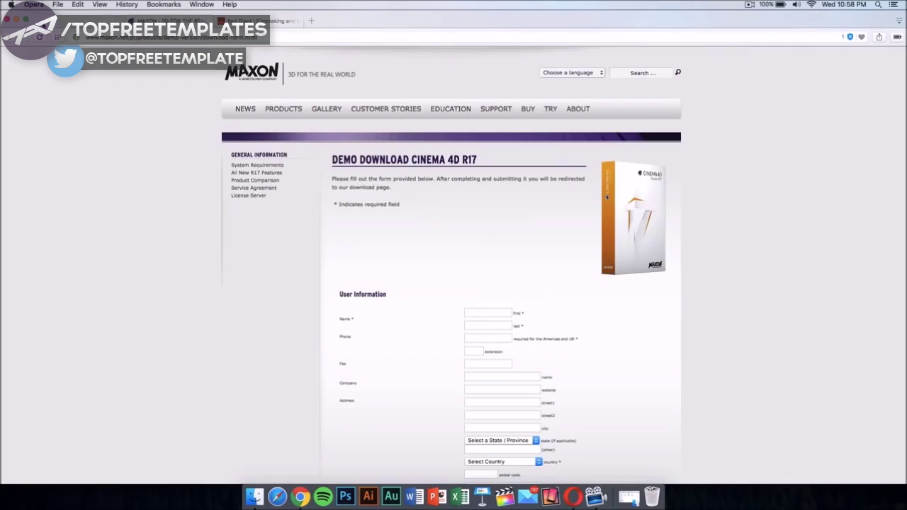
pyautogui.click(42, 20)
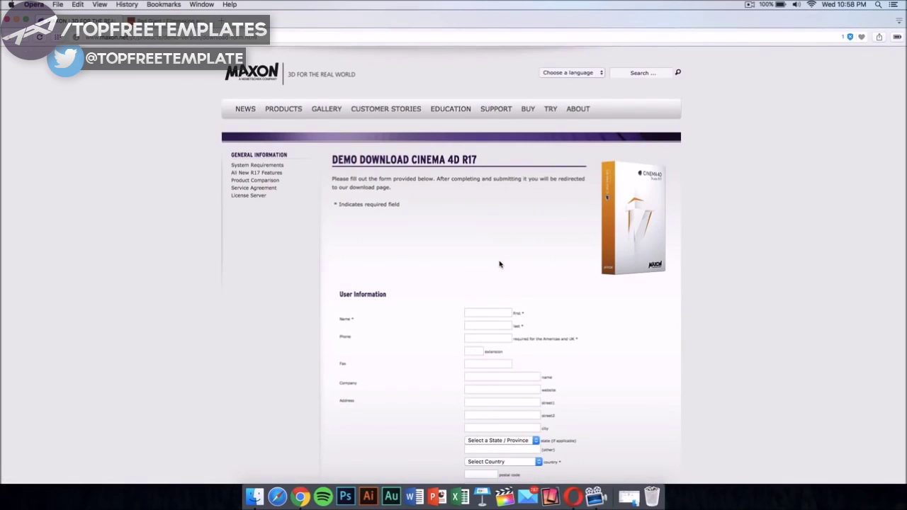
# Scroll through the Maxon Cinema 4D R17 demo form down to the Submit box and back
pyautogui.scroll(-15, 500, 264)
pyautogui.scroll(15, 500, 264)
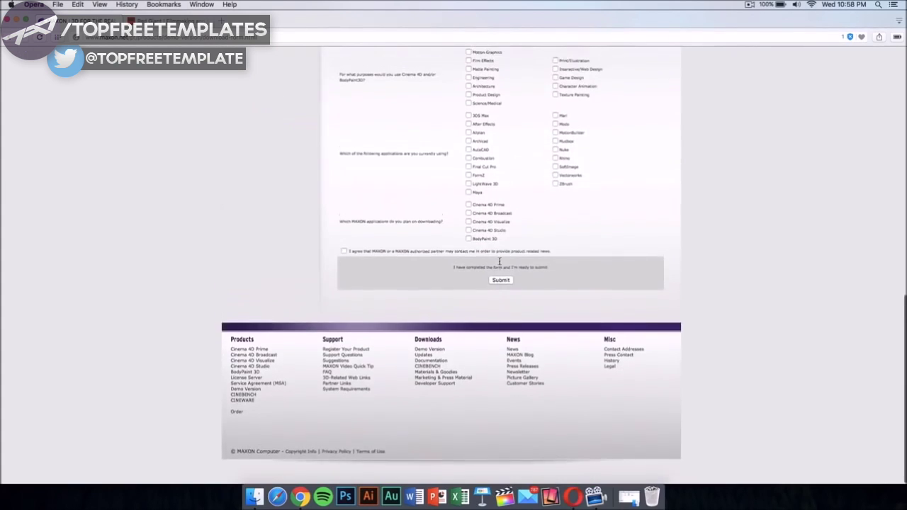
pyautogui.scroll(-2, 500, 264)
pyautogui.scroll(-5, 499, 264)
pyautogui.scroll(7, 499, 264)
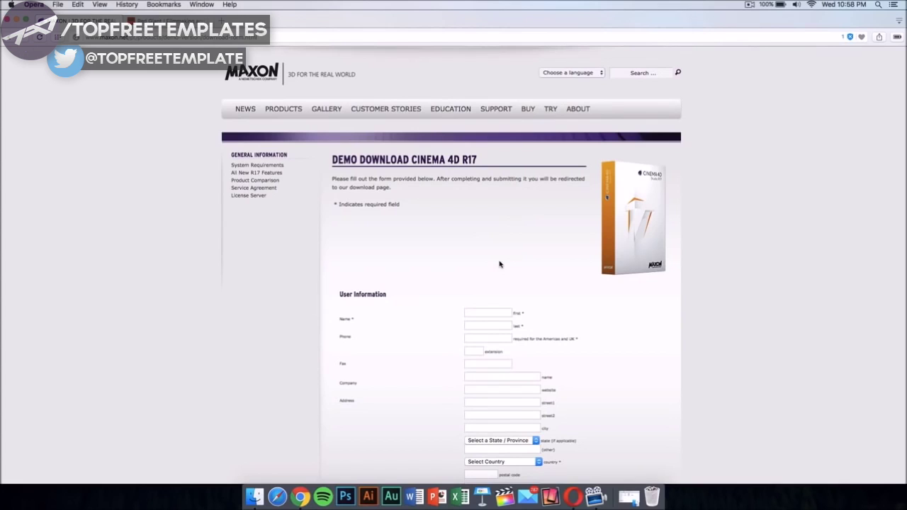
pyautogui.scroll(-8, 475, 250)
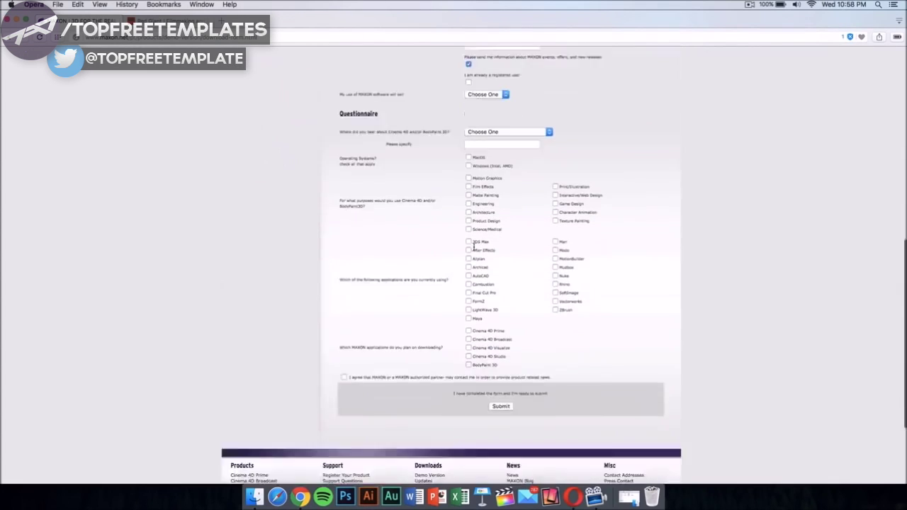
pyautogui.scroll(9, 475, 250)
pyautogui.scroll(-1, 475, 250)
pyautogui.scroll(-9, 474, 250)
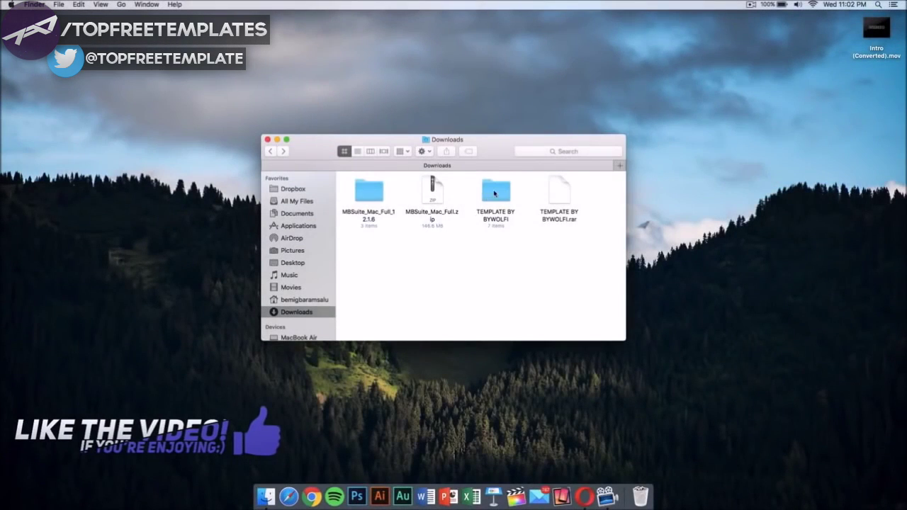
# Open C4D Part.c4d from the TEMPLATE BY BYWOLFI folder in Cinema 4D
pyautogui.doubleClick(494, 190)
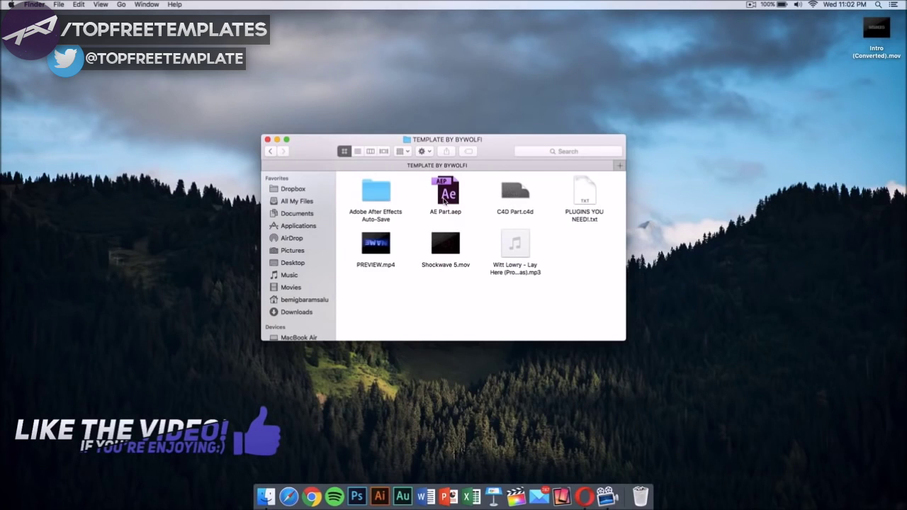
pyautogui.doubleClick(509, 193)
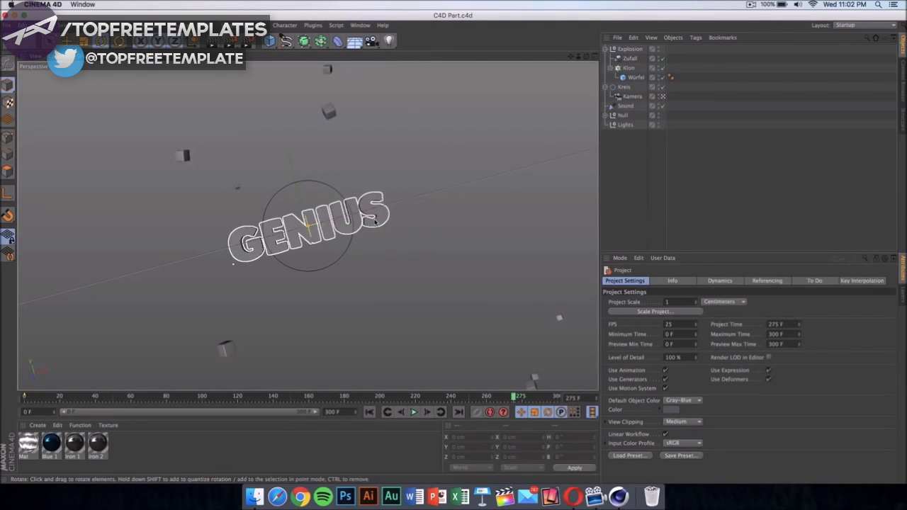
# Replace GENIUS with T in the first MoText object's Text field
pyautogui.click(390, 224)
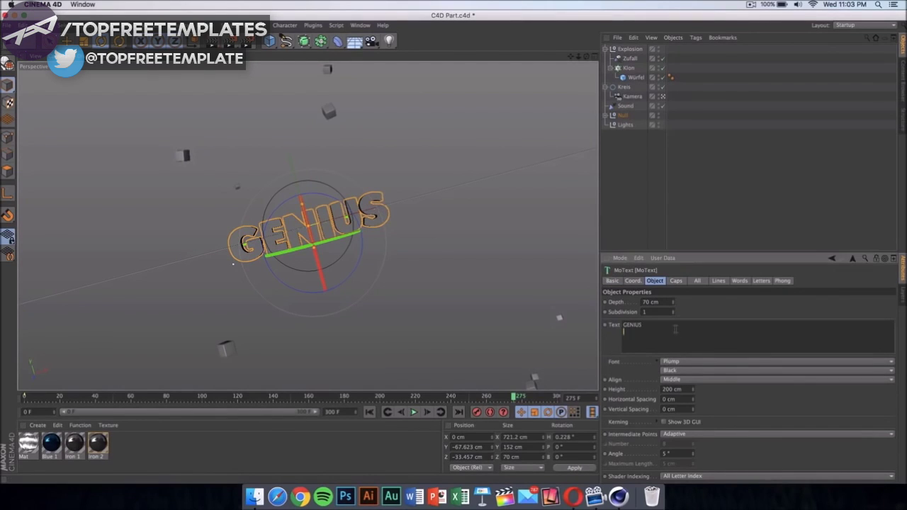
pyautogui.doubleClick(631, 324)
pyautogui.write('TECH')
pyautogui.click(520, 242)
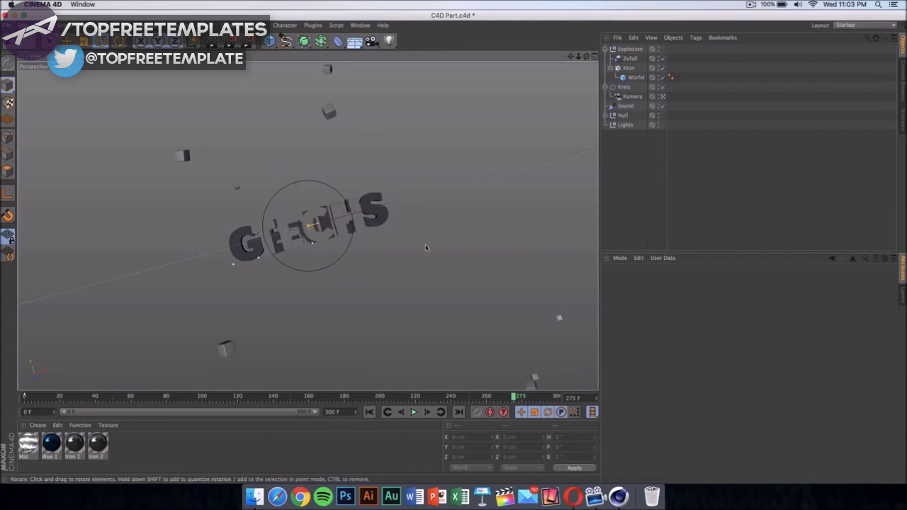
pyautogui.click(385, 216)
# Delete the GENIUS text from MoText.1 so the 3D title reads TECH
pyautogui.doubleClick(679, 327)
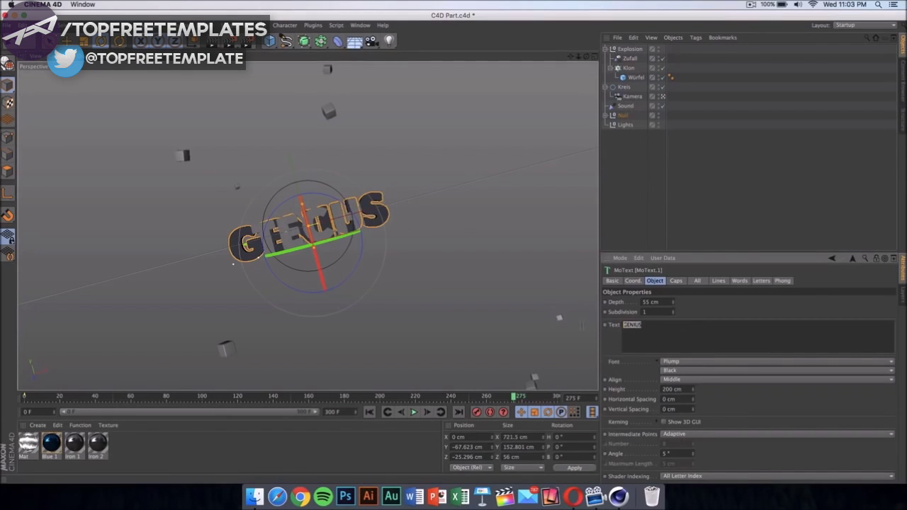
pyautogui.press('BackSpace')
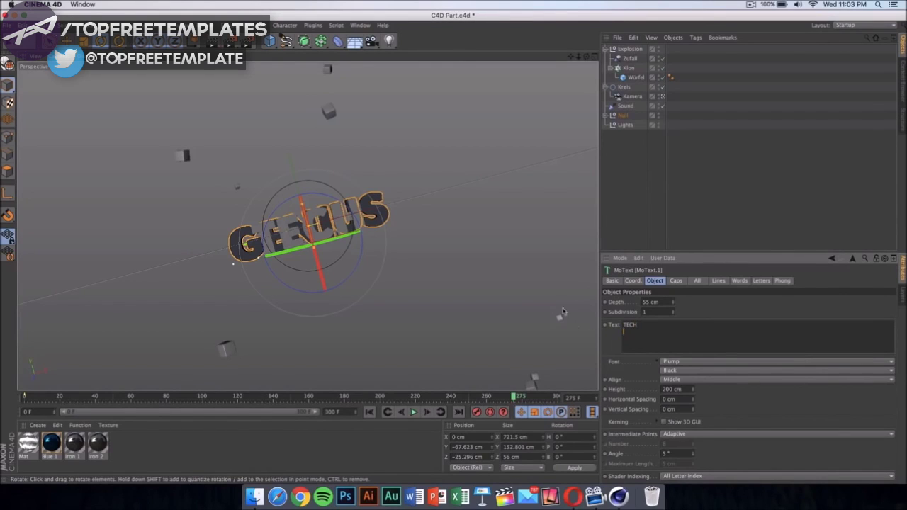
pyautogui.click(519, 232)
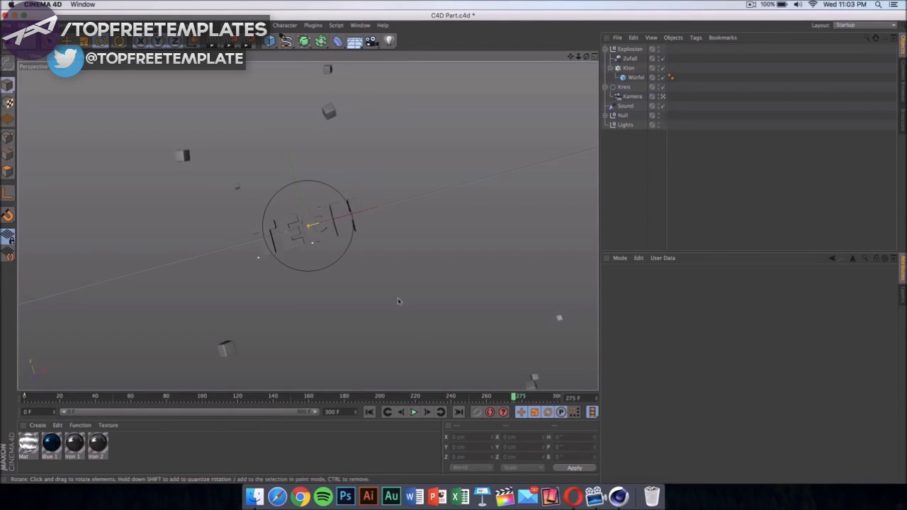
# Play the TECH animation, pause near frame 216, and render that frame in the viewport
pyautogui.click(414, 412)
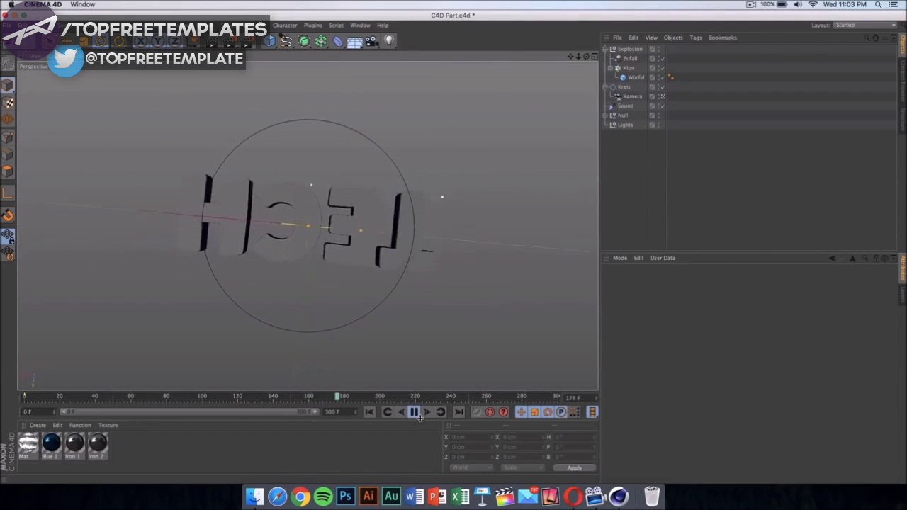
pyautogui.click(417, 416)
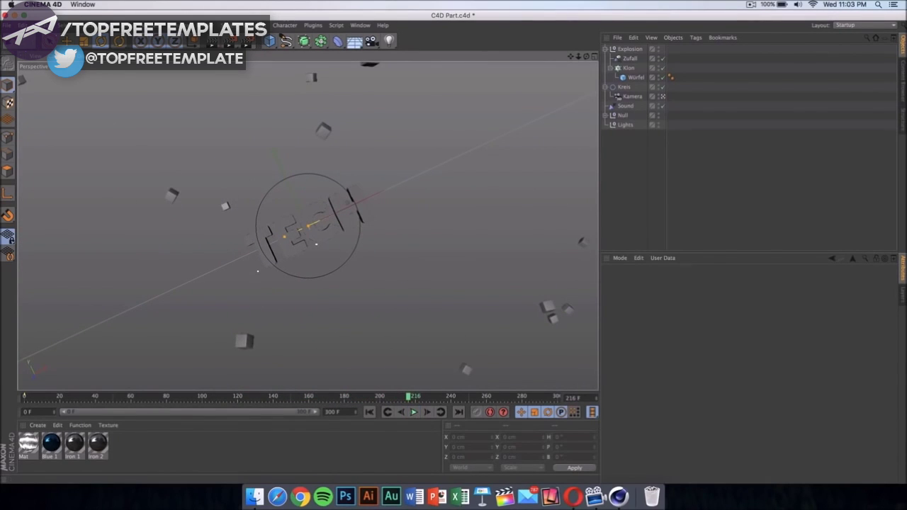
pyautogui.click(234, 41)
pyautogui.click(234, 41)
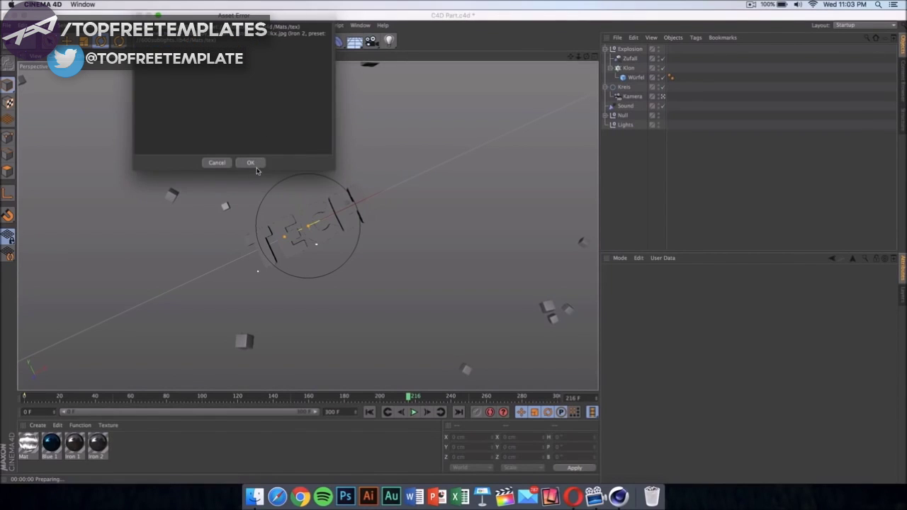
# Dismiss the Asset Error warning, let frame 216 render, then clear it back to the editor
pyautogui.click(251, 163)
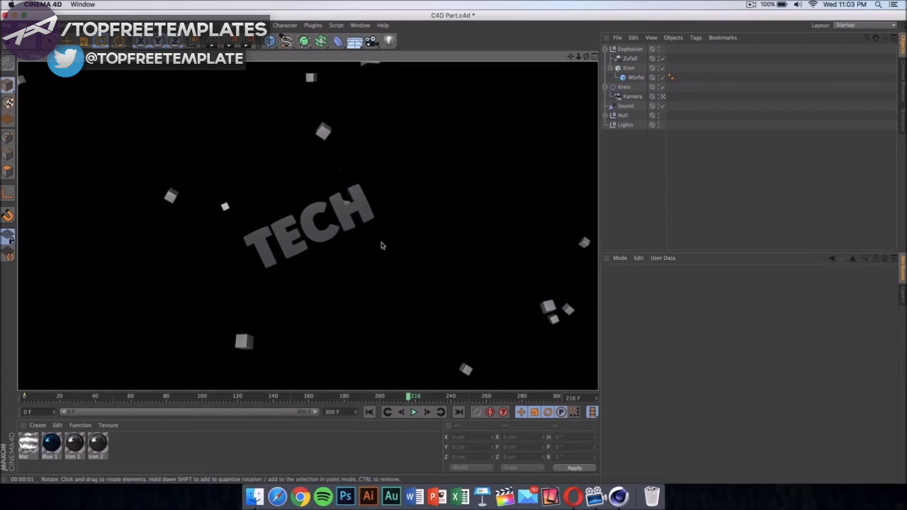
pyautogui.click(439, 229)
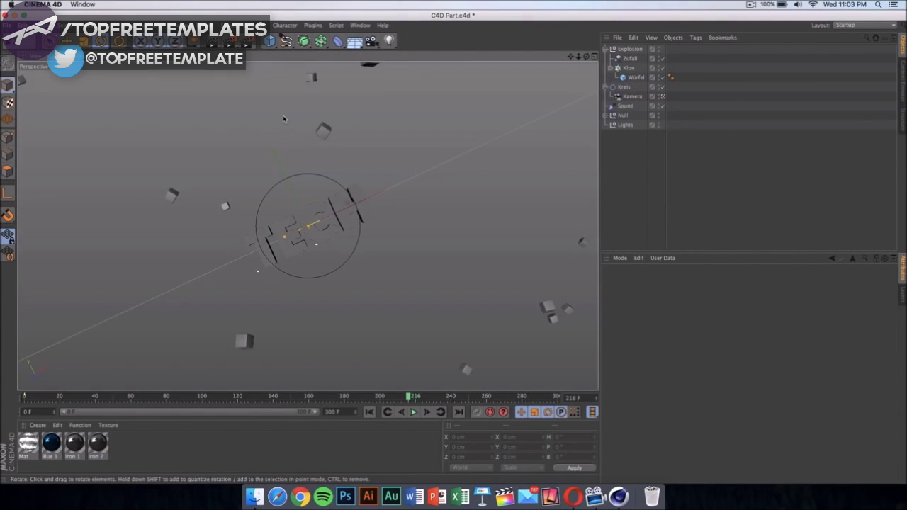
pyautogui.click(367, 211)
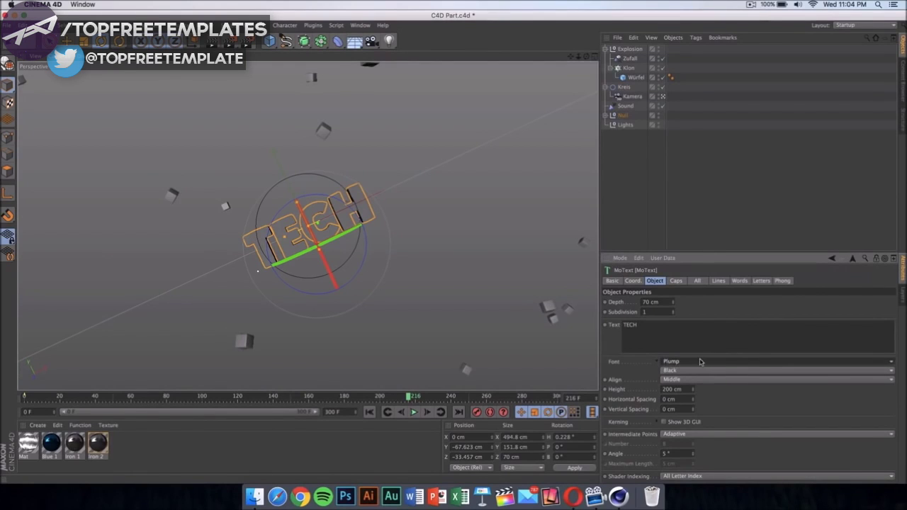
pyautogui.click(700, 362)
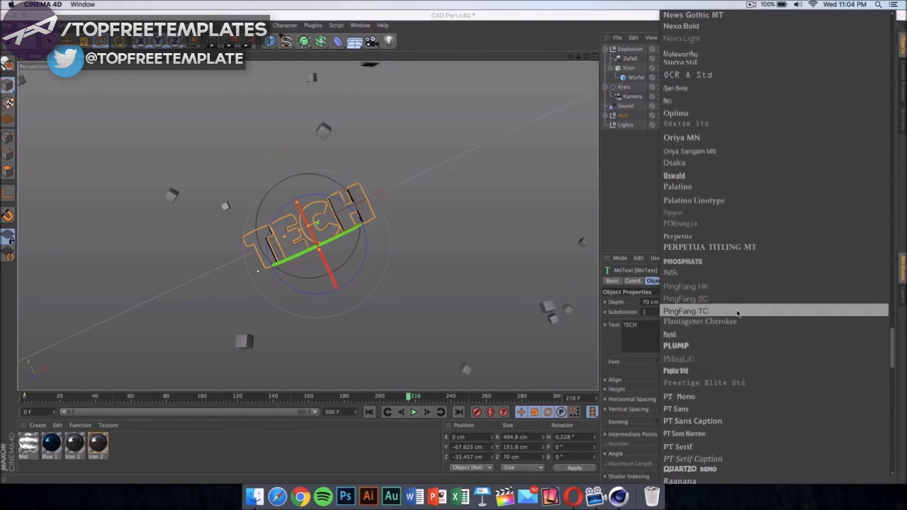
pyautogui.scroll(-10, 740, 312)
pyautogui.scroll(20, 738, 184)
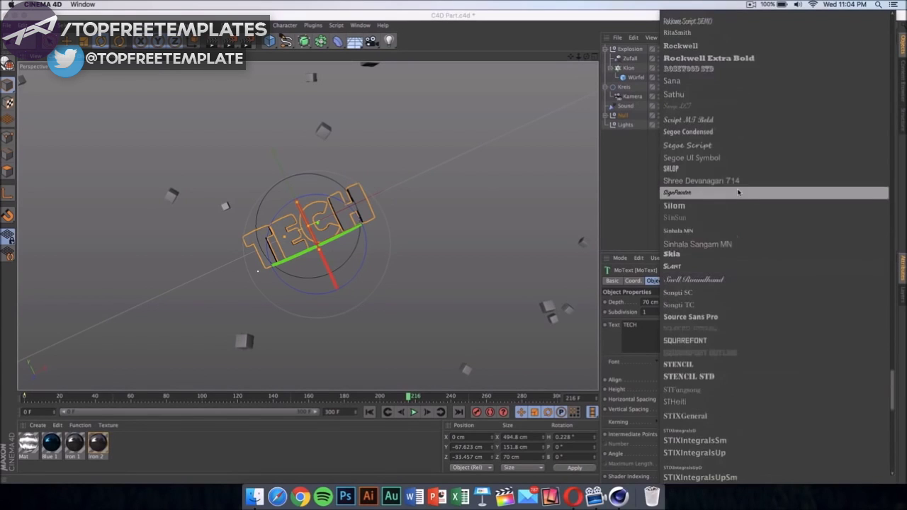
pyautogui.scroll(-20, 741, 287)
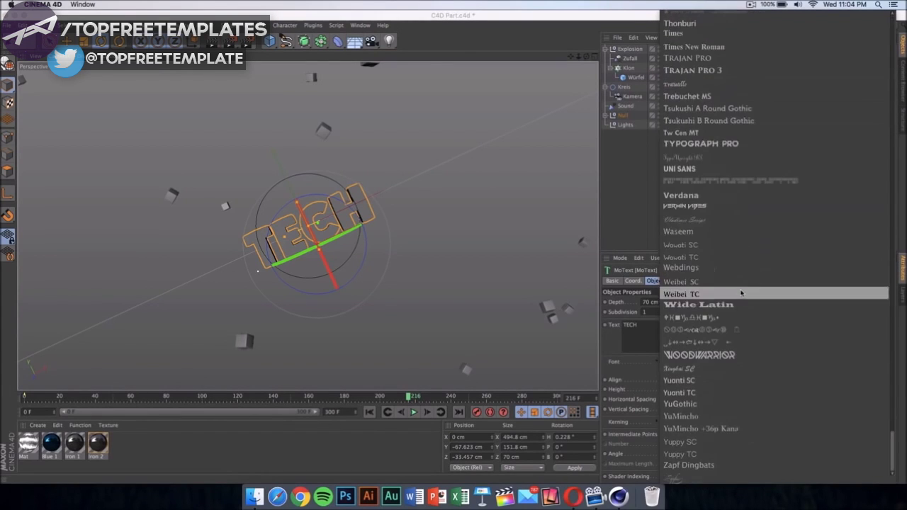
pyautogui.scroll(4, 749, 281)
pyautogui.click(504, 281)
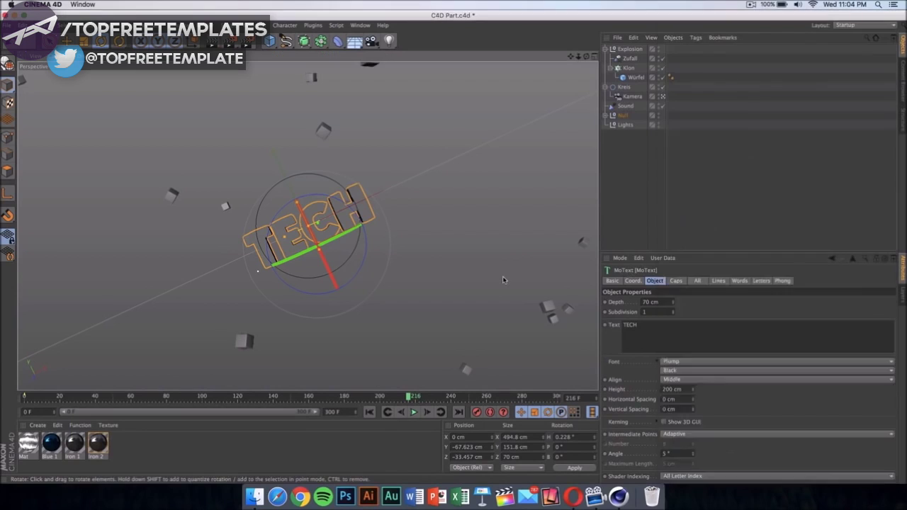
pyautogui.click(557, 375)
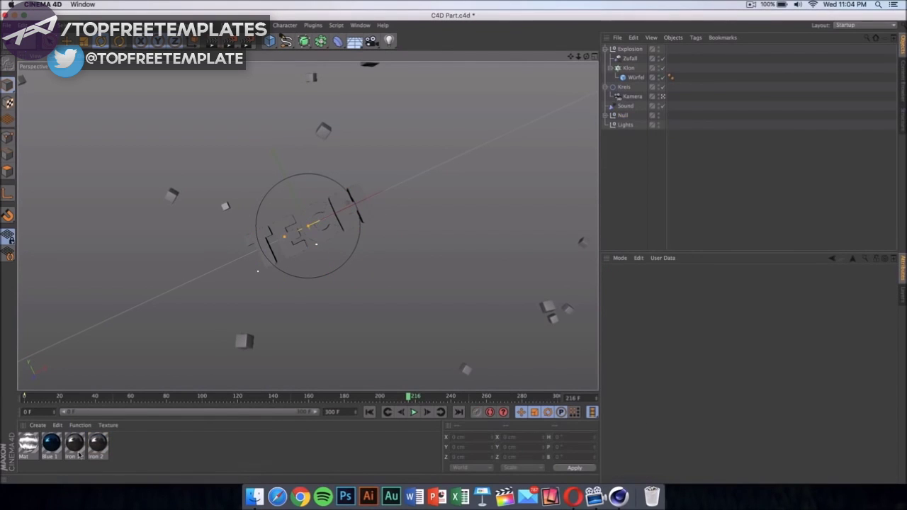
# Open Blue 1 in the Material Editor to check its colour (R 14, G 68, B 127), then close it
pyautogui.click(52, 442)
pyautogui.doubleClick(57, 443)
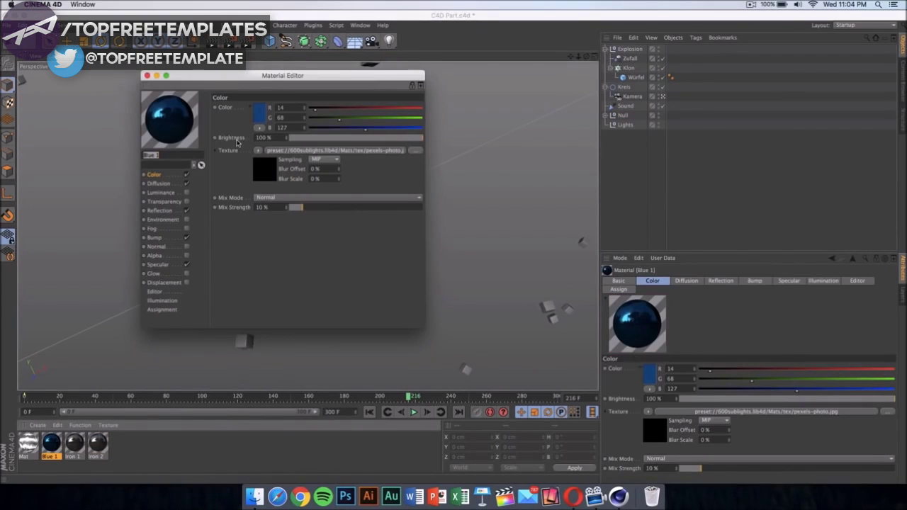
pyautogui.moveTo(266, 70); pyautogui.dragTo(538, 40)
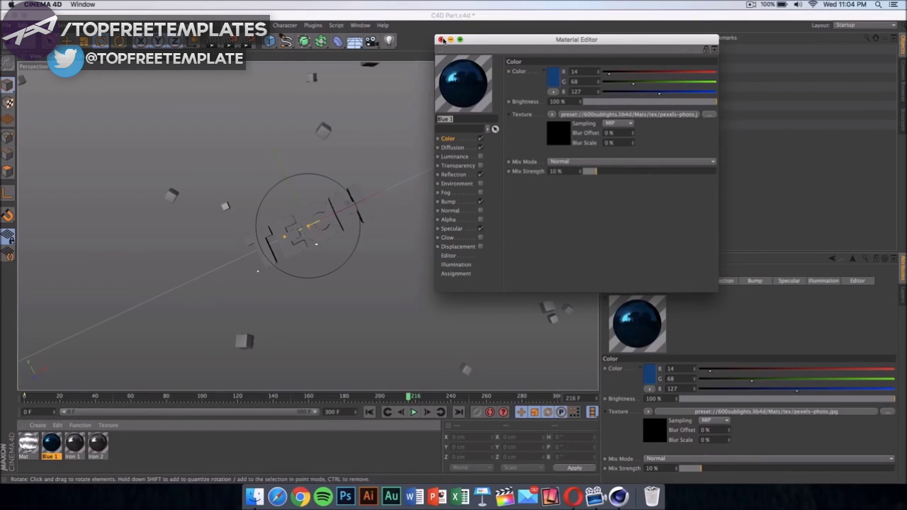
pyautogui.click(441, 40)
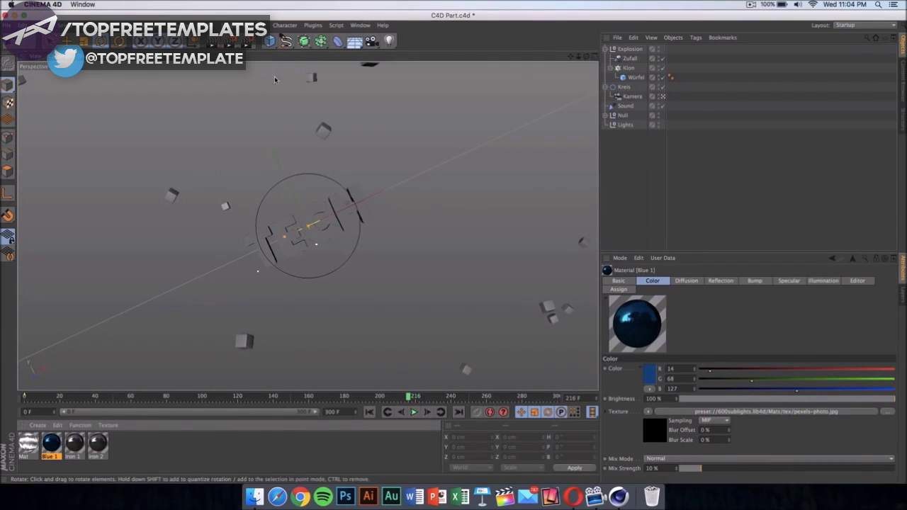
# Open Render Settings for the 1280×720, 30 fps, frames 0–250 output and show its Save page
pyautogui.click(249, 45)
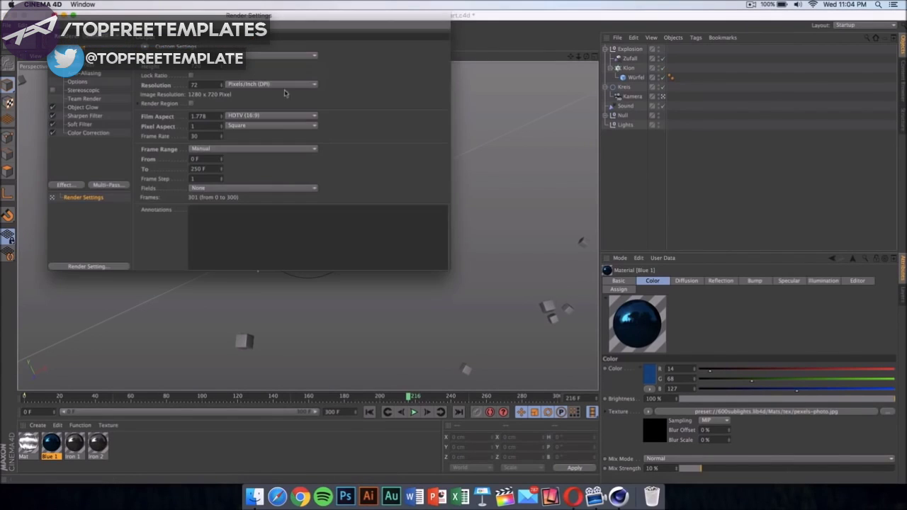
pyautogui.moveTo(280, 17); pyautogui.dragTo(430, 90)
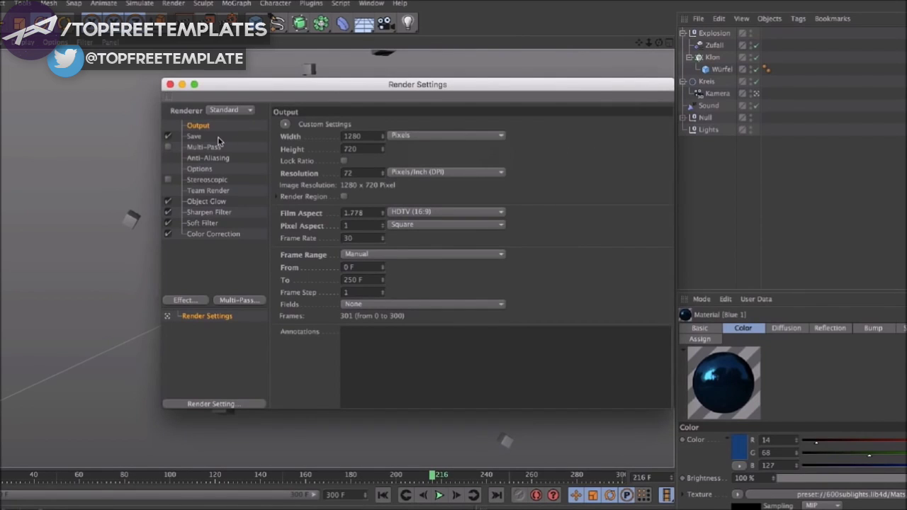
pyautogui.click(193, 136)
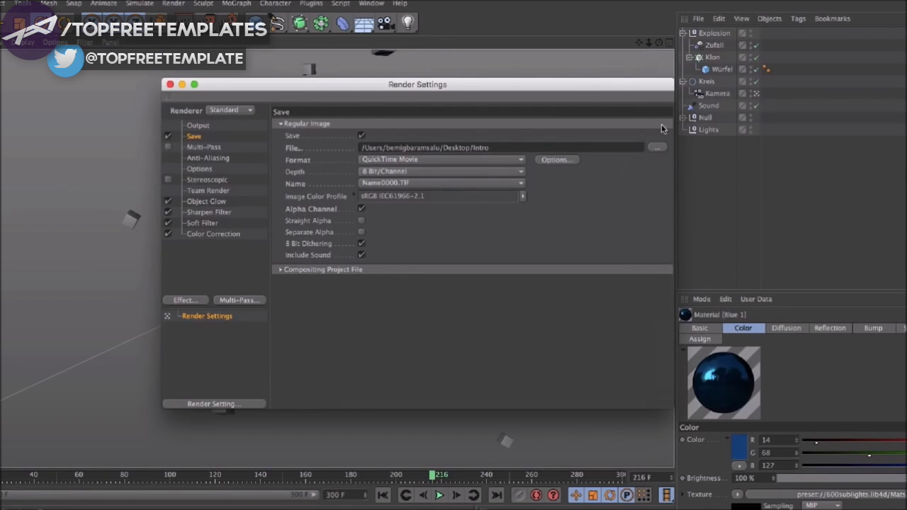
# Save the render as QuickTime Movie 'Intro' on the Desktop with alpha, then close Render Settings
pyautogui.click(658, 147)
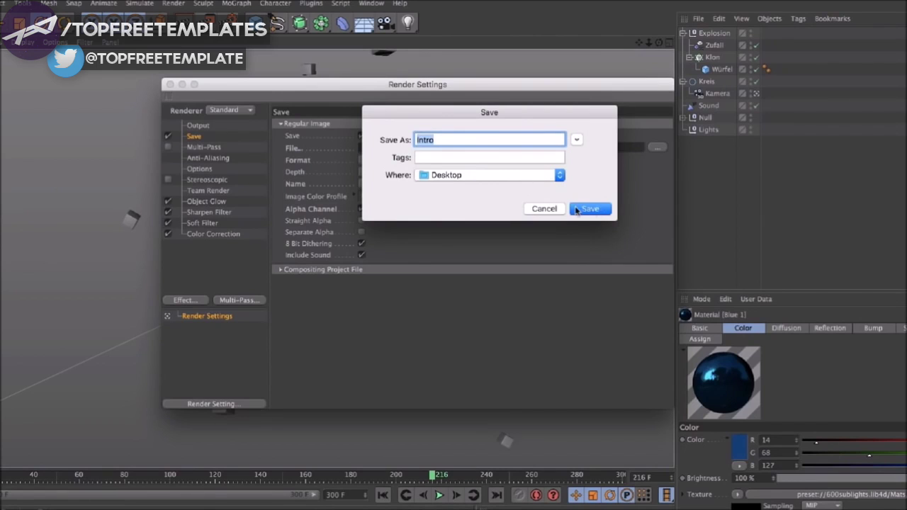
pyautogui.click(549, 212)
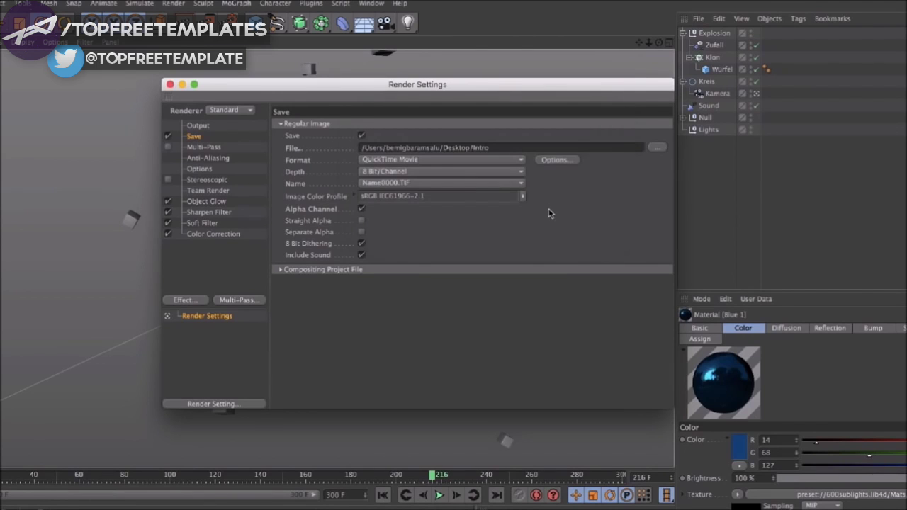
pyautogui.click(455, 160)
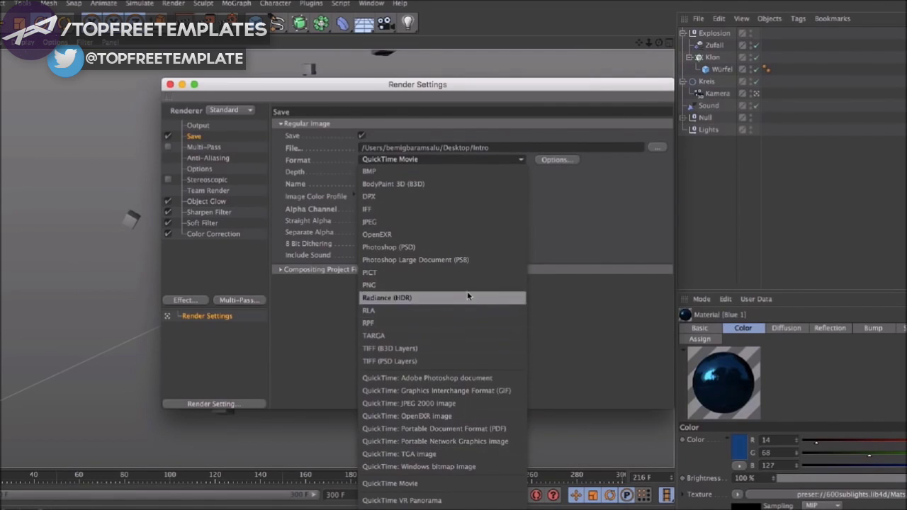
pyautogui.click(598, 212)
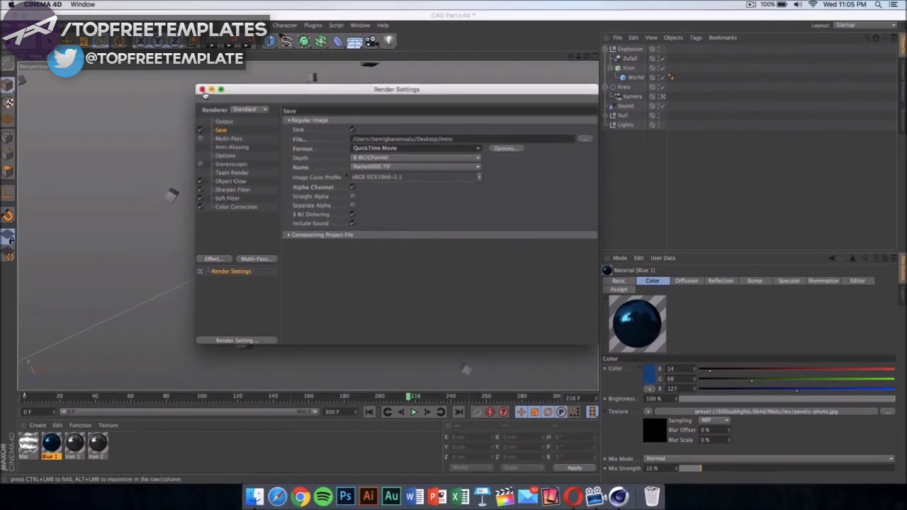
pyautogui.press('super+b')
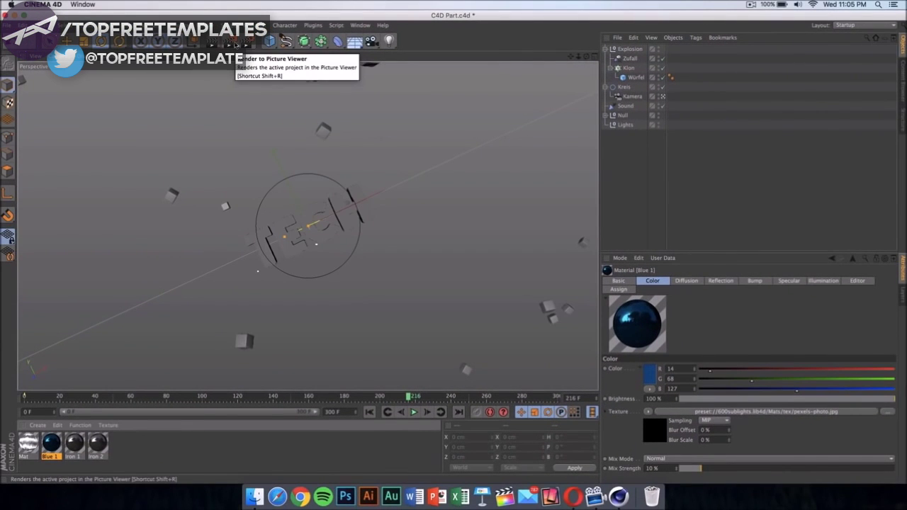
# Render the TECH animation to the Picture Viewer, then close the viewer window
pyautogui.click(235, 44)
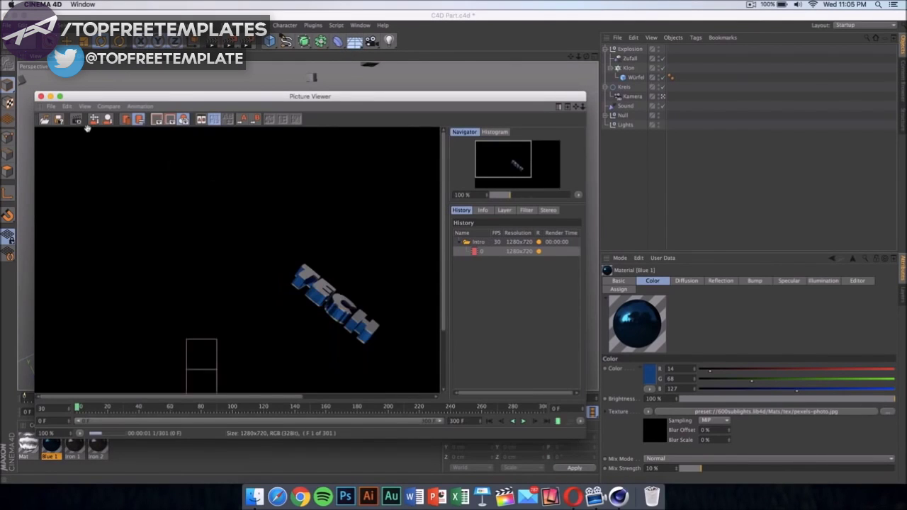
pyautogui.click(40, 96)
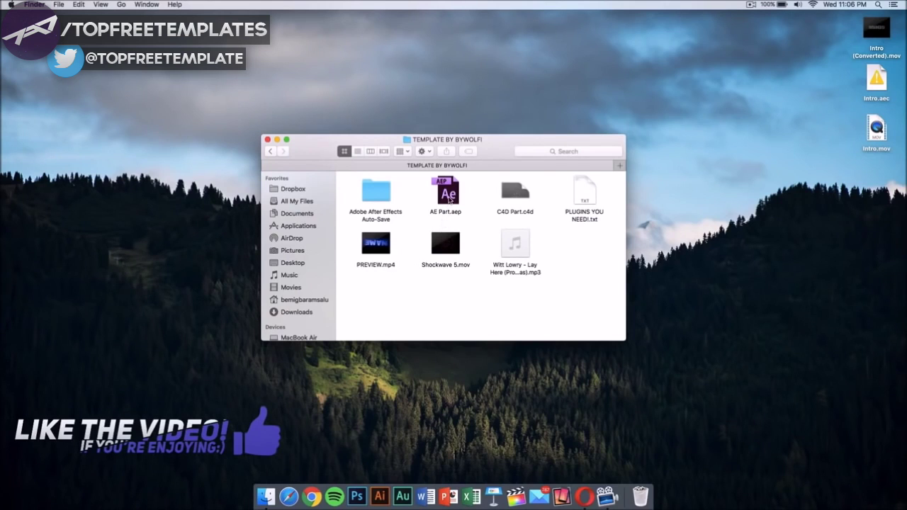
# Open AE Part.aep from the TEMPLATE BY BYWOLFI folder in After Effects
pyautogui.click(449, 199)
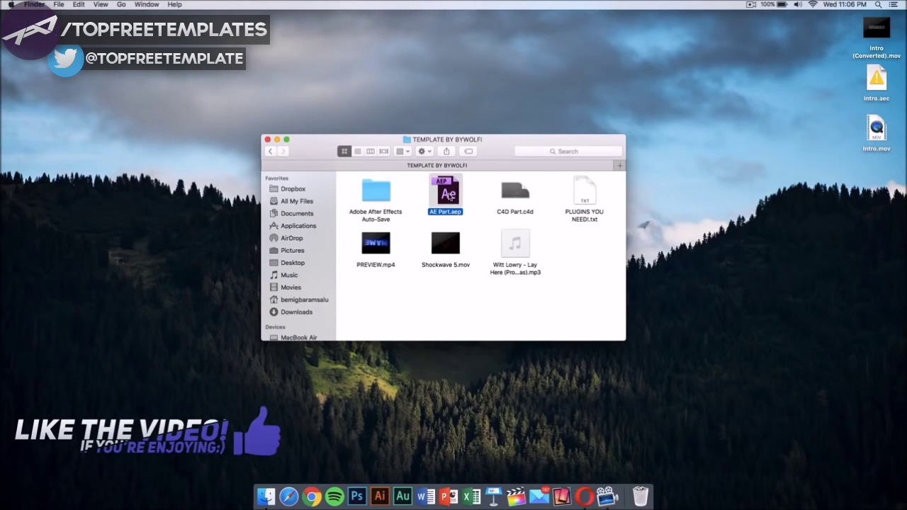
pyautogui.doubleClick(449, 196)
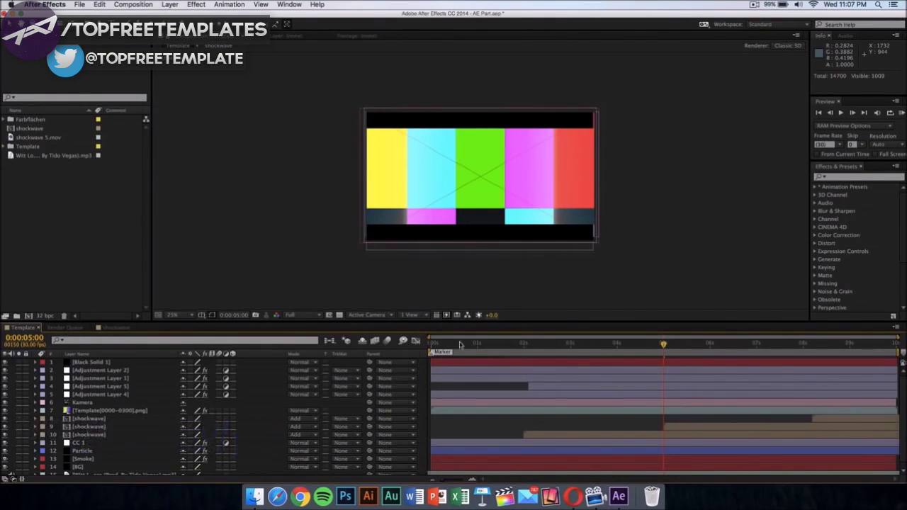
# Preview the Template comp from a few frames back, then select Template[0000-0300].png in the Template folder
pyautogui.press('pageup')
pyautogui.press('pageup')
pyautogui.press('pageup')
pyautogui.press('pageup')
pyautogui.press('pageup')
pyautogui.press('pageup')
pyautogui.press('pageup')
pyautogui.press('pageup')
pyautogui.press('pageup')
pyautogui.press('KP_0')
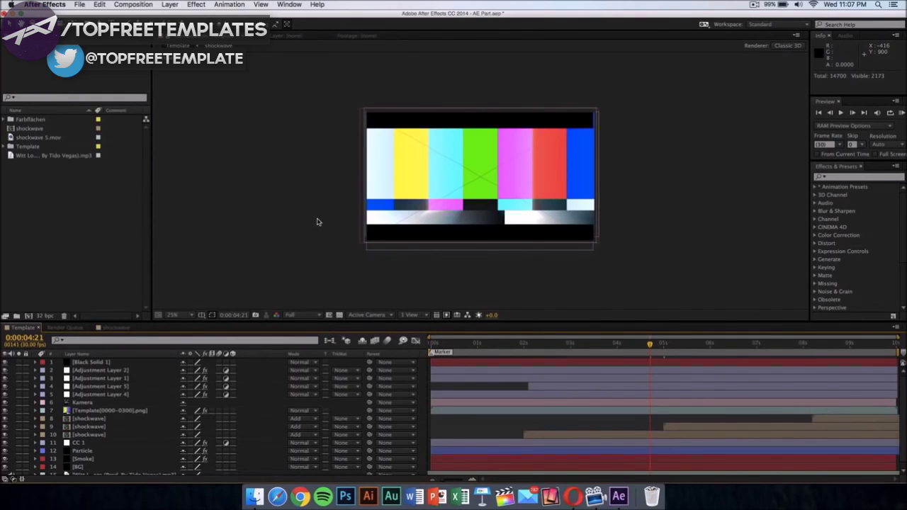
pyautogui.click(5, 147)
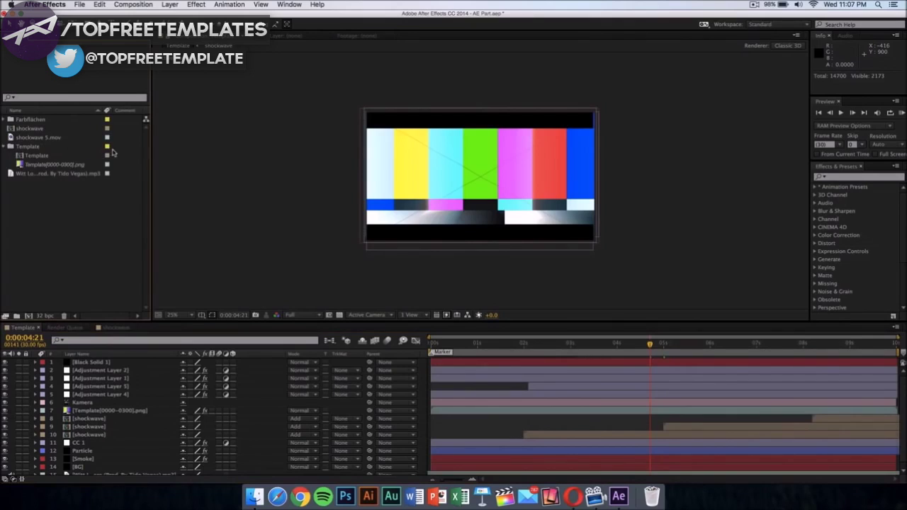
pyautogui.click(29, 148)
pyautogui.click(32, 164)
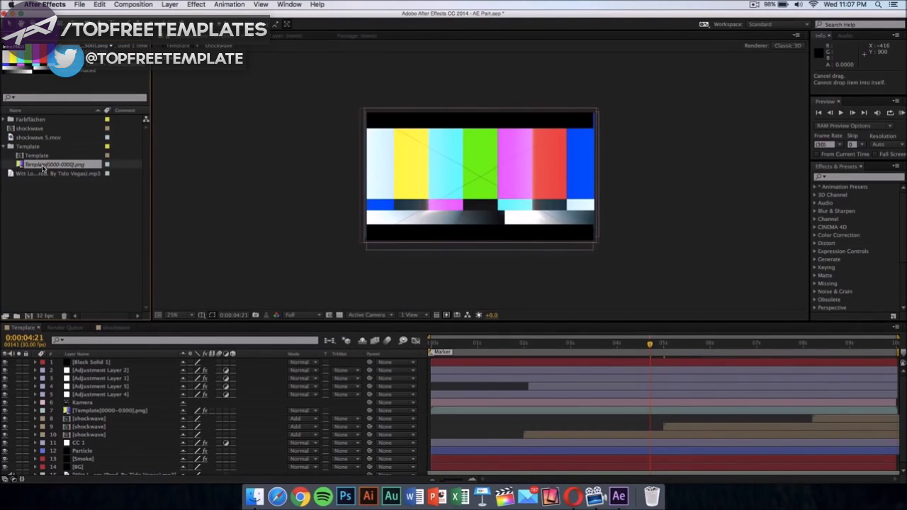
pyautogui.rightClick(43, 167)
# Replace the png sequence footage with the Desktop file Intro (Converted).mov
pyautogui.press('Escape')
pyautogui.rightClick(81, 170)
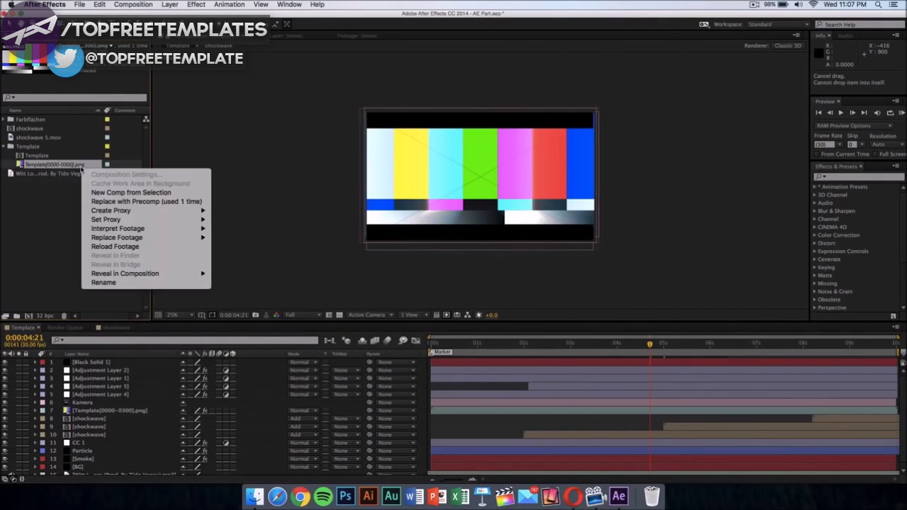
pyautogui.moveTo(145, 238)
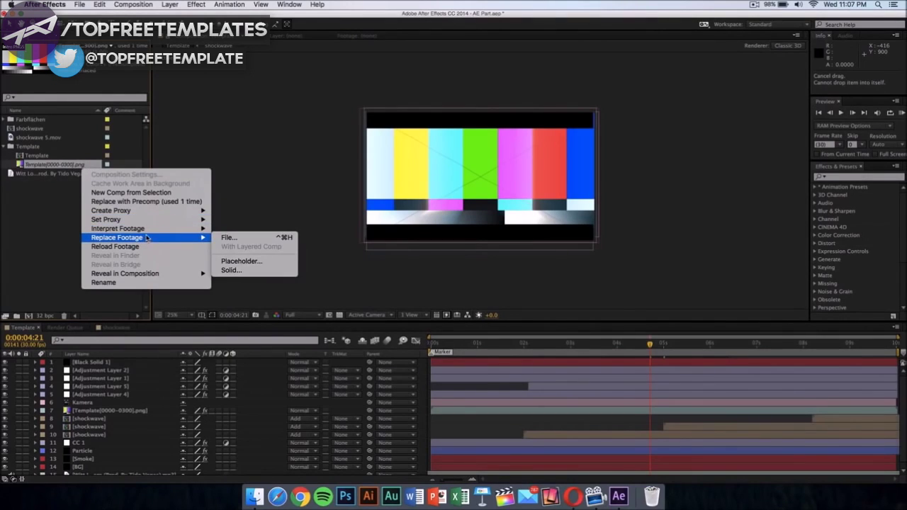
pyautogui.click(230, 237)
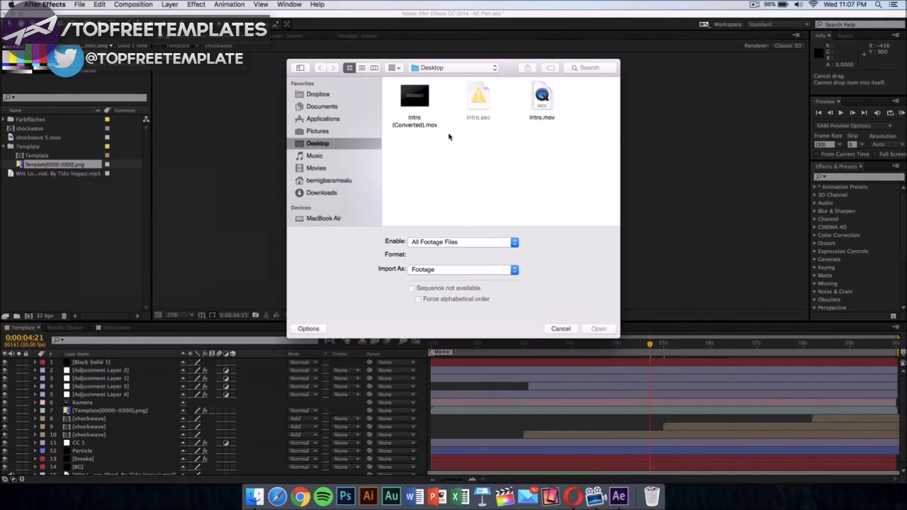
pyautogui.click(424, 125)
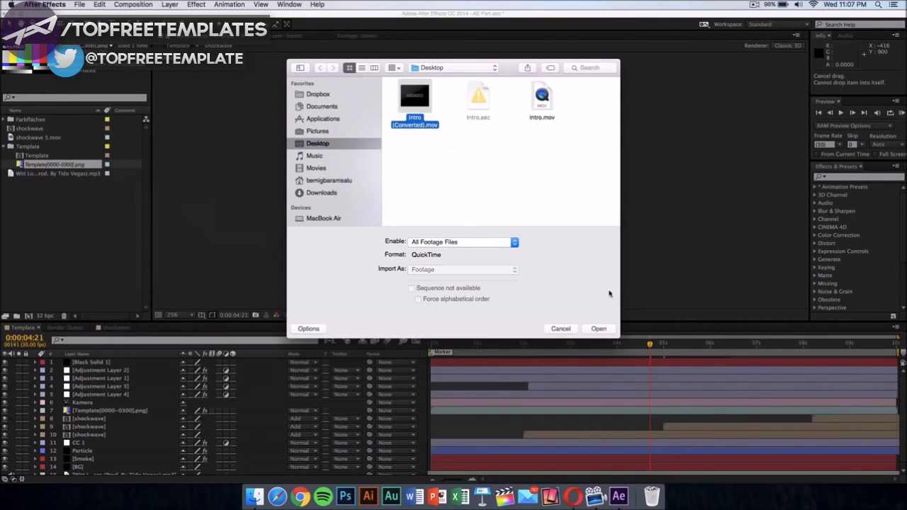
pyautogui.click(599, 328)
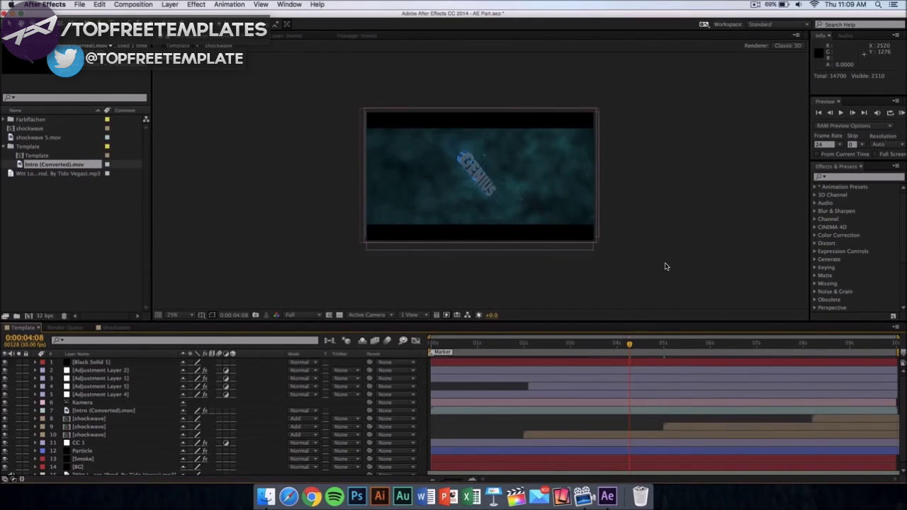
# Add the Template composition to the Render Queue
pyautogui.click(134, 6)
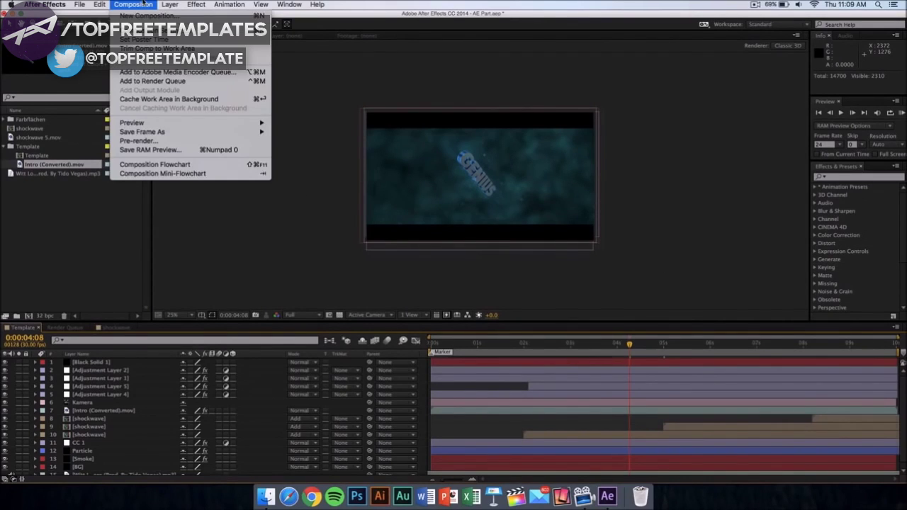
pyautogui.click(161, 82)
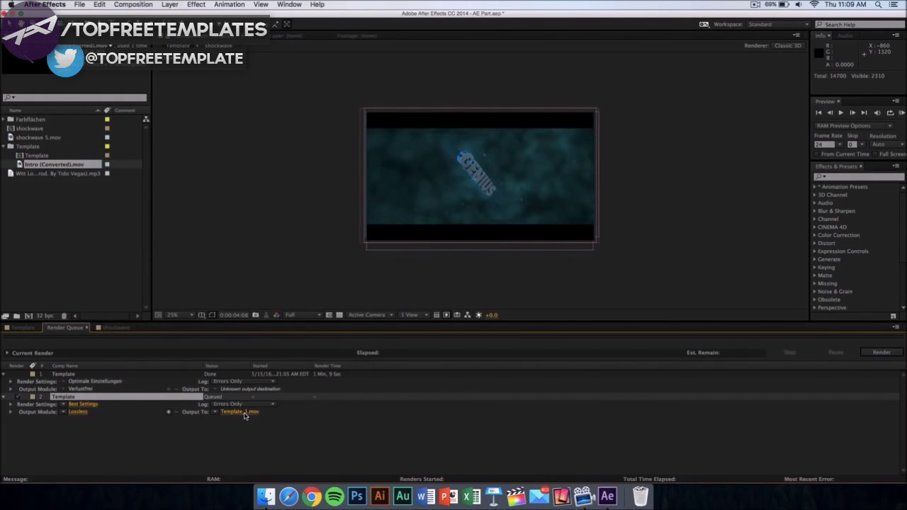
# Output the queued render as QuickTime Template_1.mov on the Desktop and start rendering
pyautogui.click(244, 415)
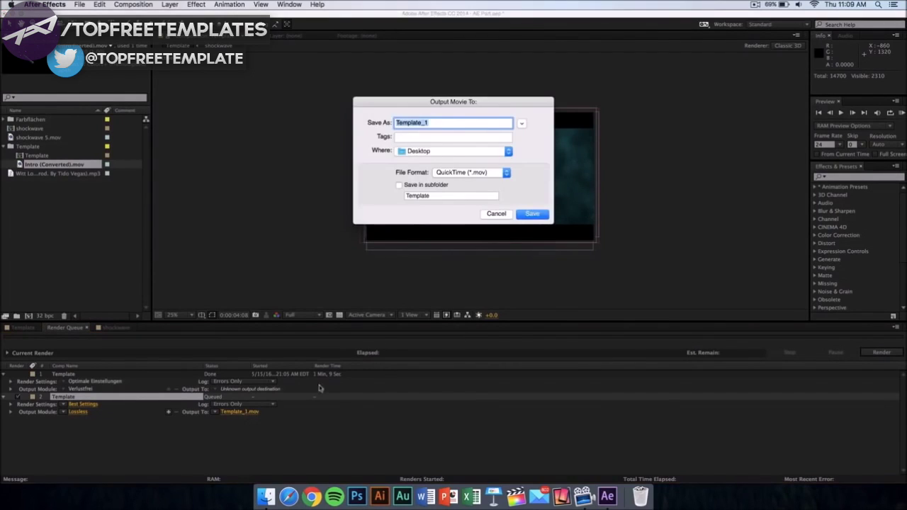
pyautogui.click(419, 154)
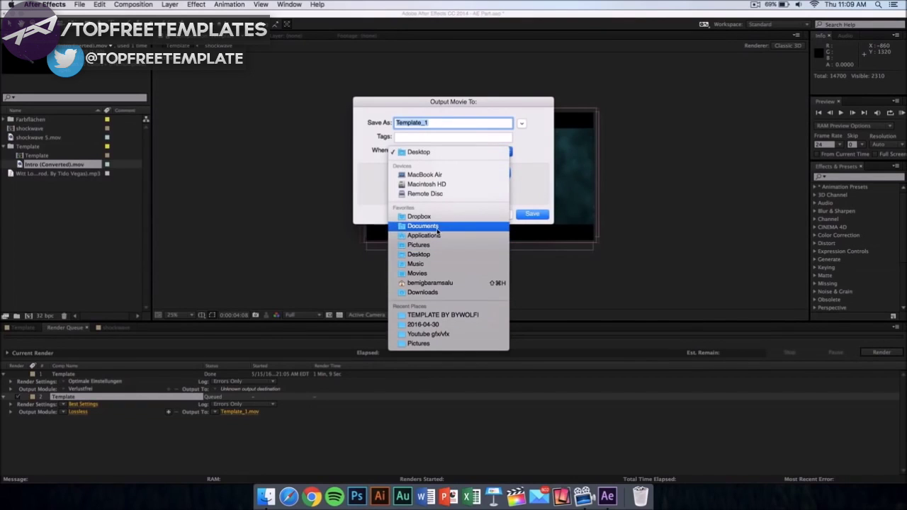
pyautogui.click(544, 174)
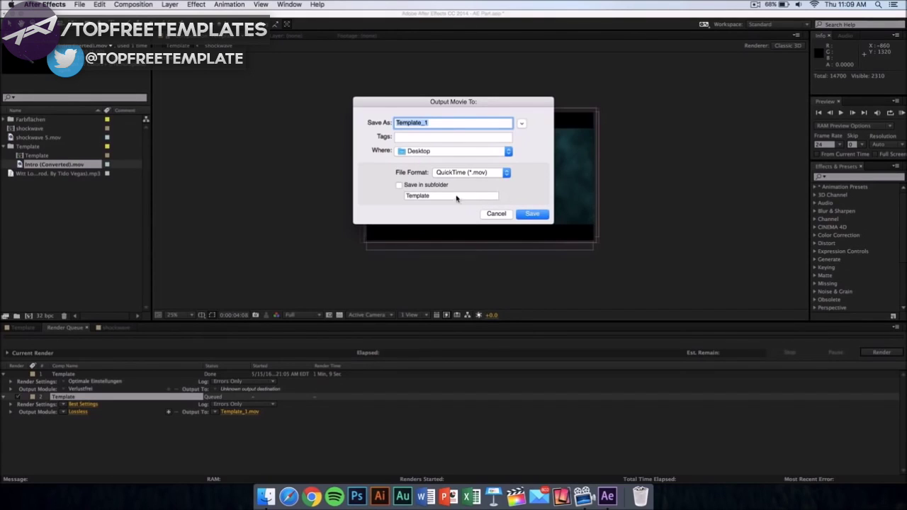
pyautogui.click(539, 215)
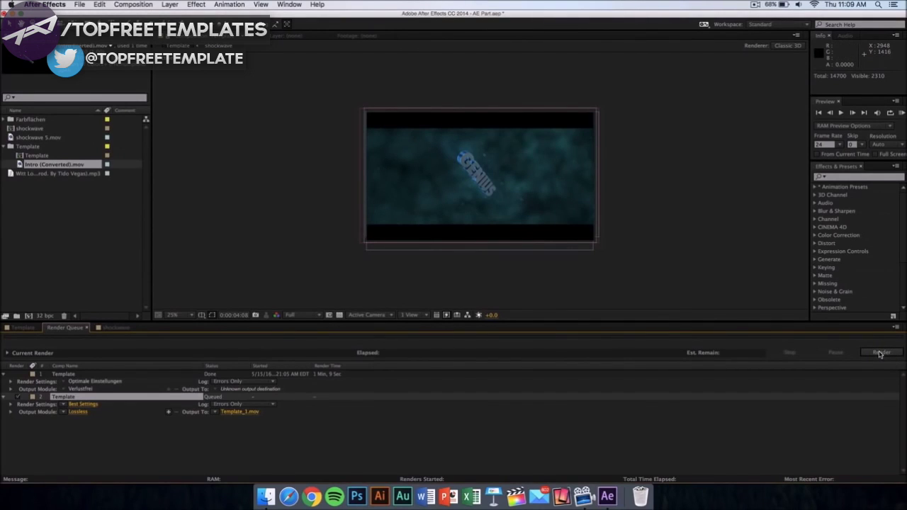
pyautogui.click(880, 352)
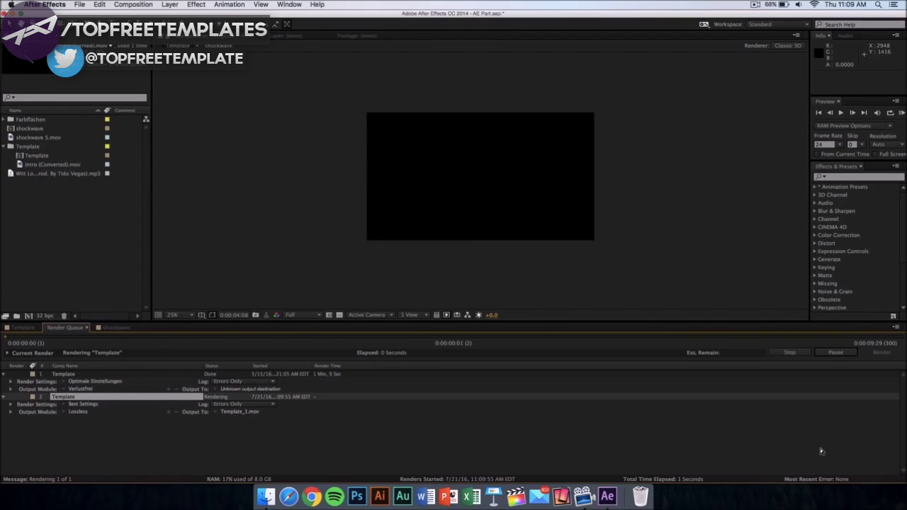